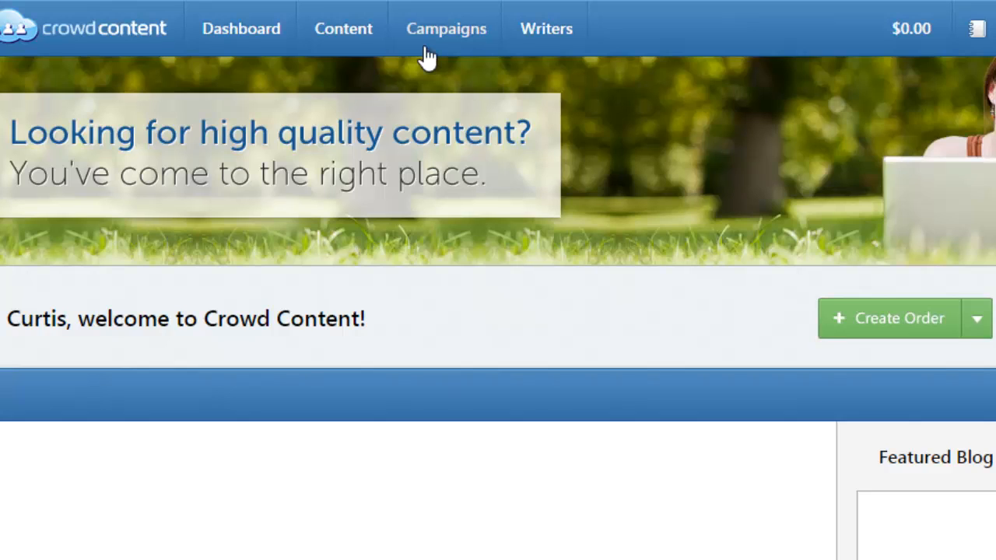
Start a new campaign from the Campaigns list to reach the Create Brief form.
{"action": "left_click", "coordinate": [426, 50]}
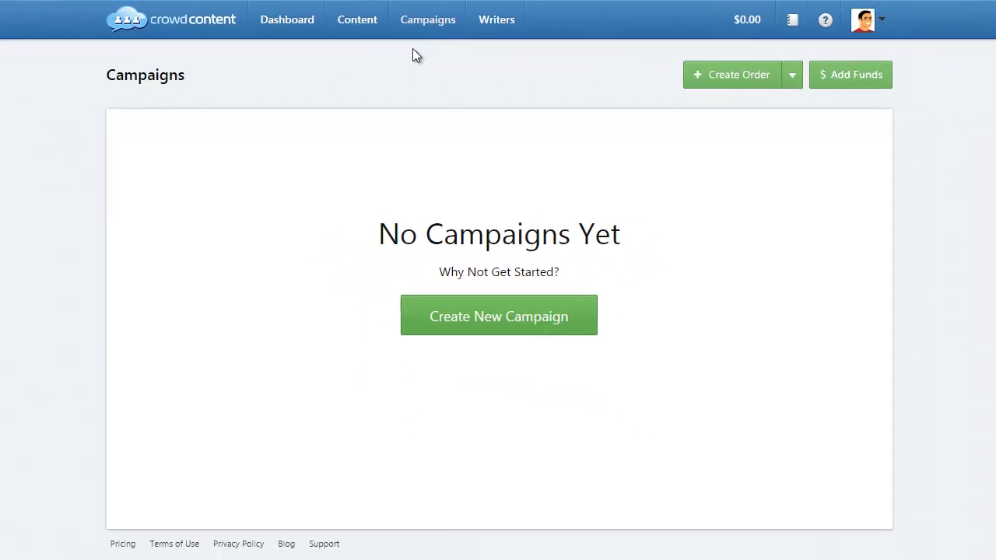
{"action": "left_click", "coordinate": [451, 318]}
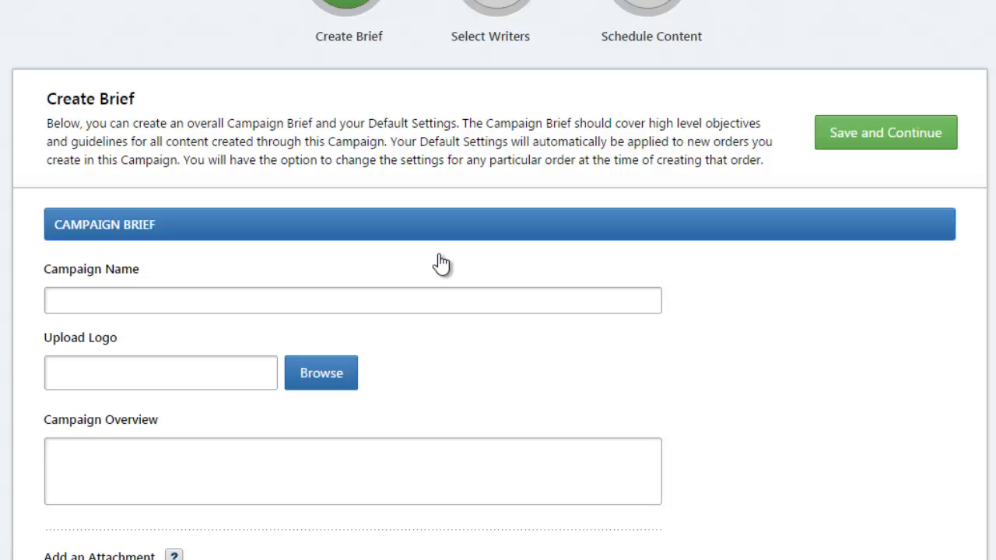
Name the campaign 'Crowd Content Test Campaign' and upload the cloud logo image.
{"action": "left_click", "coordinate": [312, 299]}
{"action": "type", "text": "Crowd Content"}
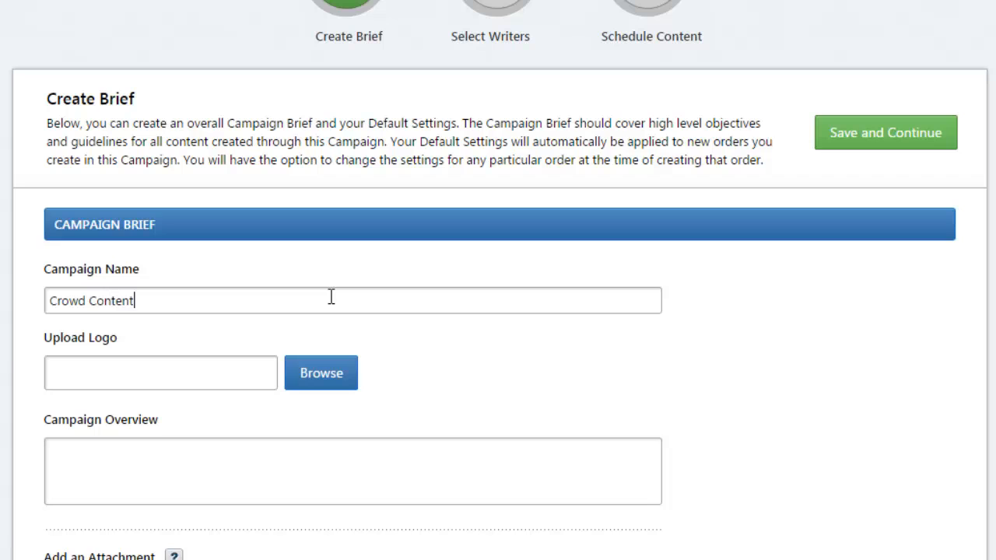
{"action": "type", "text": " Test Campaign"}
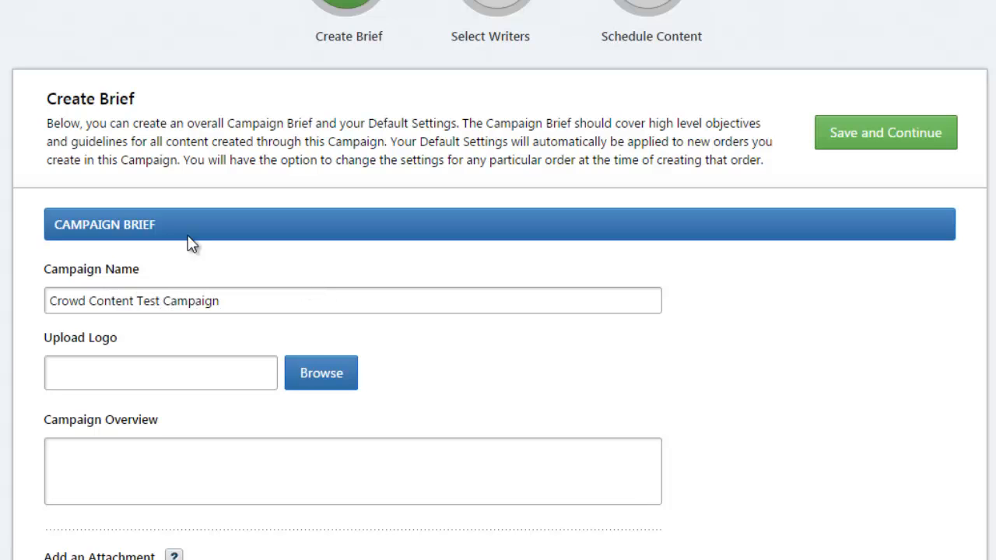
{"action": "left_click", "coordinate": [315, 372]}
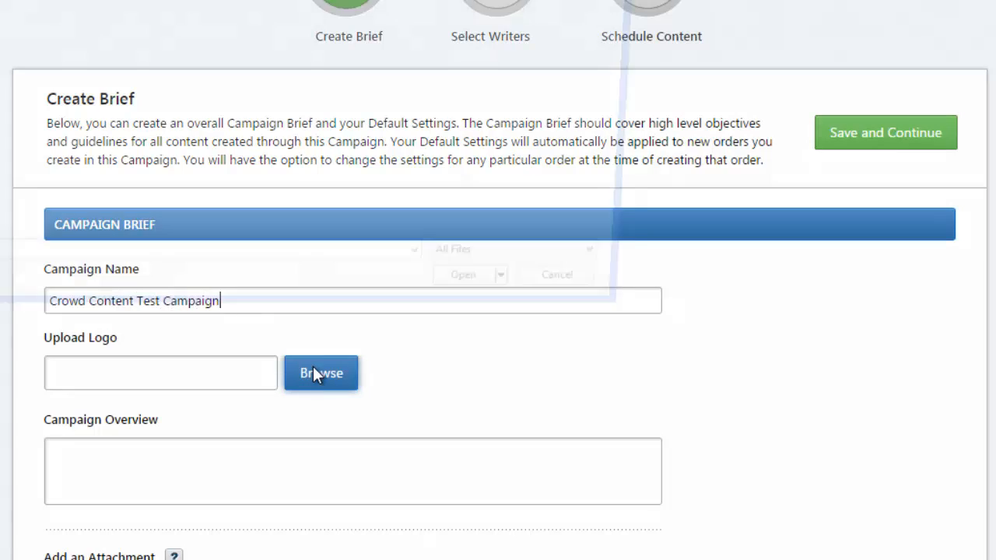
{"action": "key", "text": "Return"}
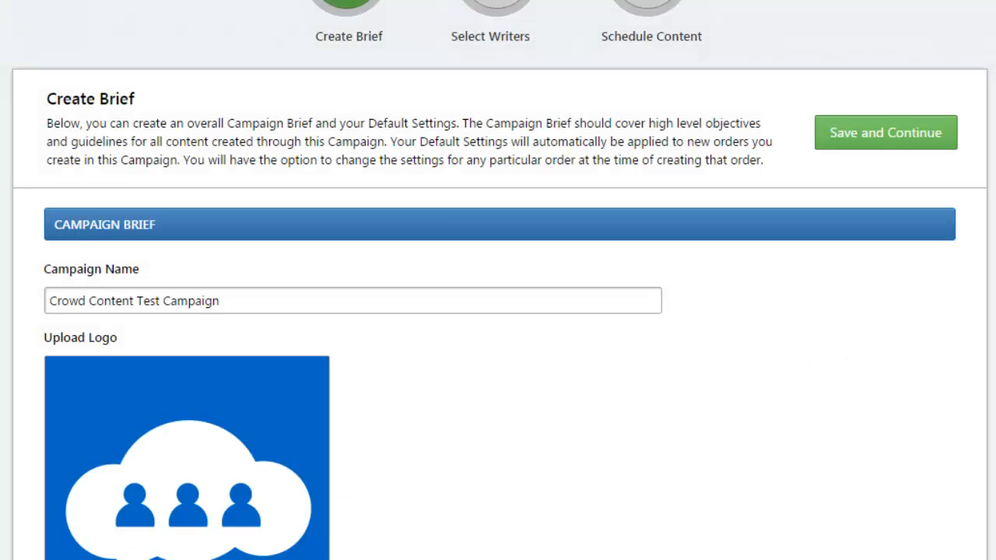
Enter the campaign overview 'Testing Campaign, Put entire brief here.'.
{"action": "scroll", "coordinate": [497, 280], "scroll_direction": "down", "scroll_amount": 6}
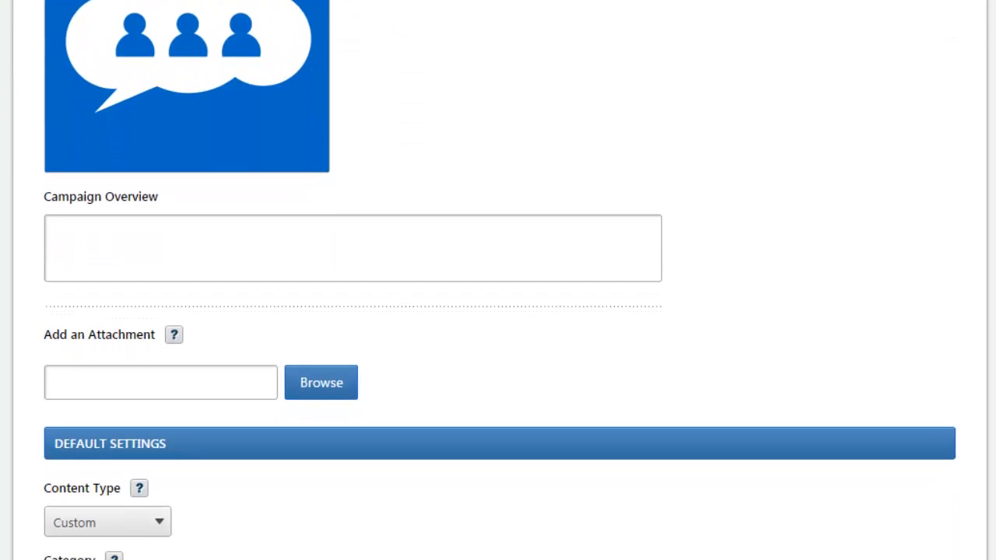
{"action": "left_click", "coordinate": [225, 227]}
{"action": "type", "text": "Testing Campaign, P"}
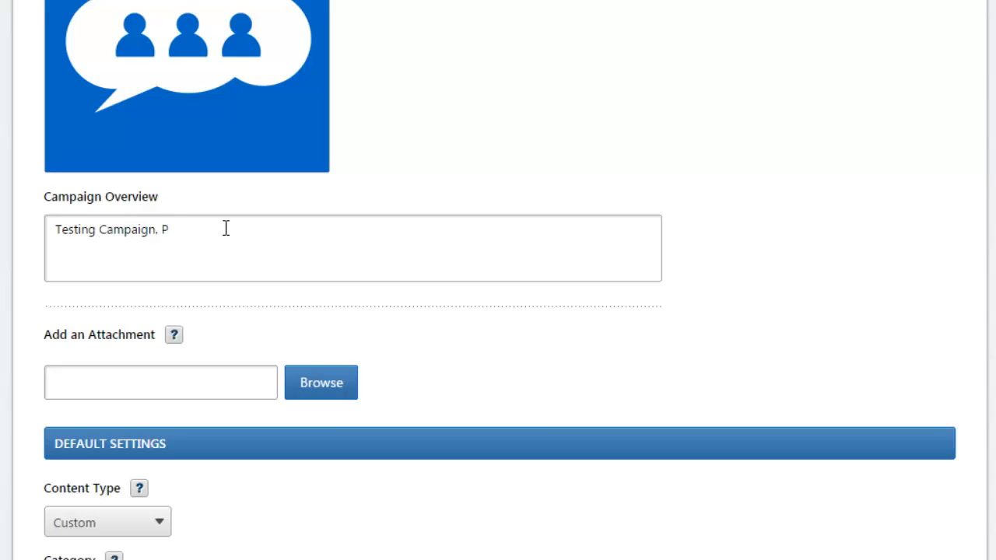
{"action": "type", "text": "ut entire brief here."}
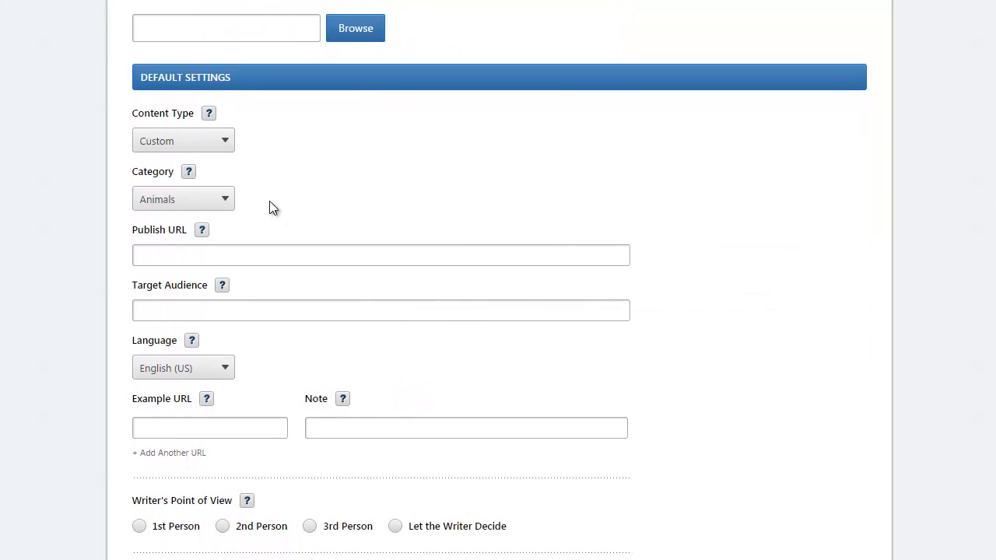
Keep Custom type and set Computer category, crowdcontent.com URL, Content Marketers audience, and an Example.com note.
{"action": "left_click", "coordinate": [201, 146]}
{"action": "left_click", "coordinate": [200, 160]}
{"action": "left_click", "coordinate": [194, 204]}
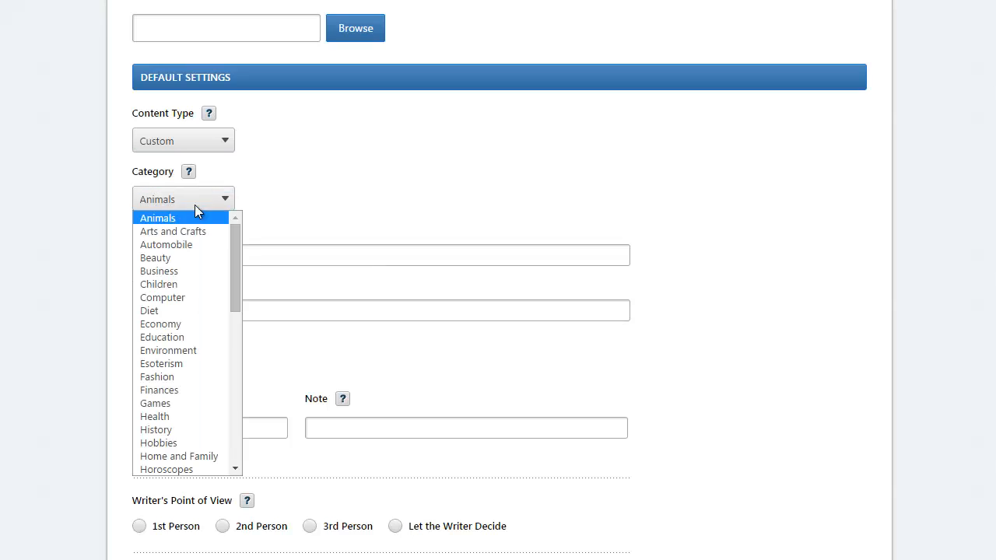
{"action": "left_click", "coordinate": [203, 300]}
{"action": "left_click", "coordinate": [192, 255]}
{"action": "type", "text": "http://www.crowdcontent.com"}
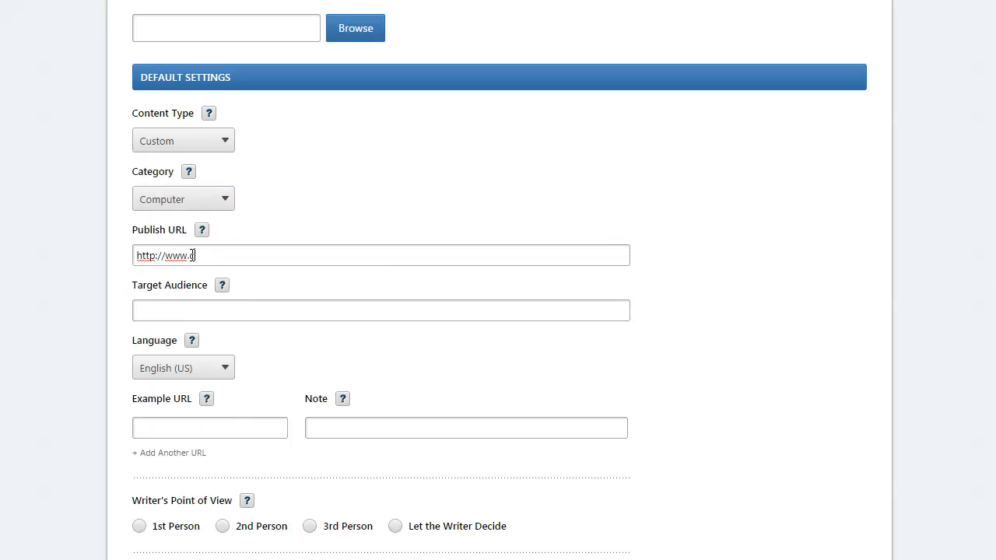
{"action": "left_click", "coordinate": [191, 305]}
{"action": "type", "text": "Content Ma"}
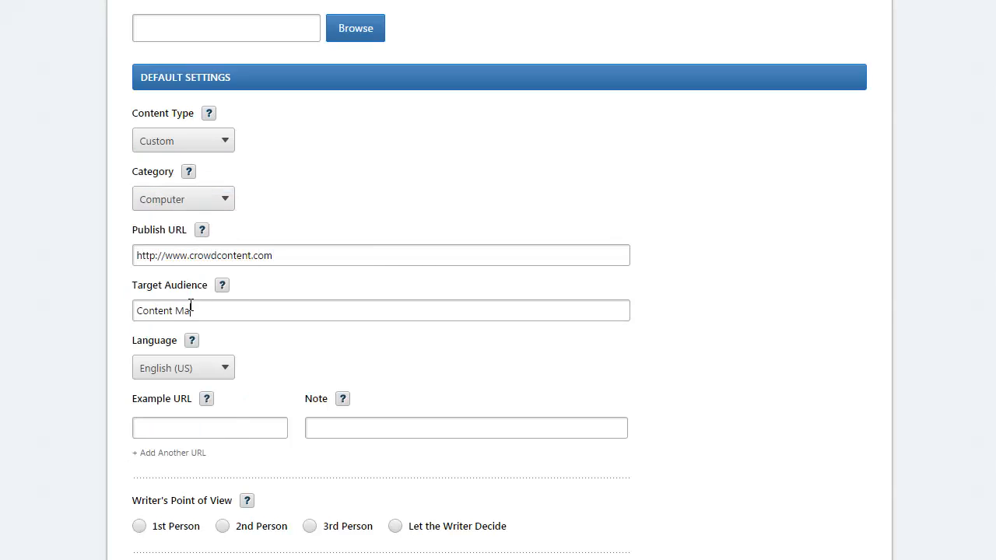
{"action": "type", "text": "rketersExample.com"}
{"action": "key", "text": "Tab"}
{"action": "type", "text": "We like this site."}
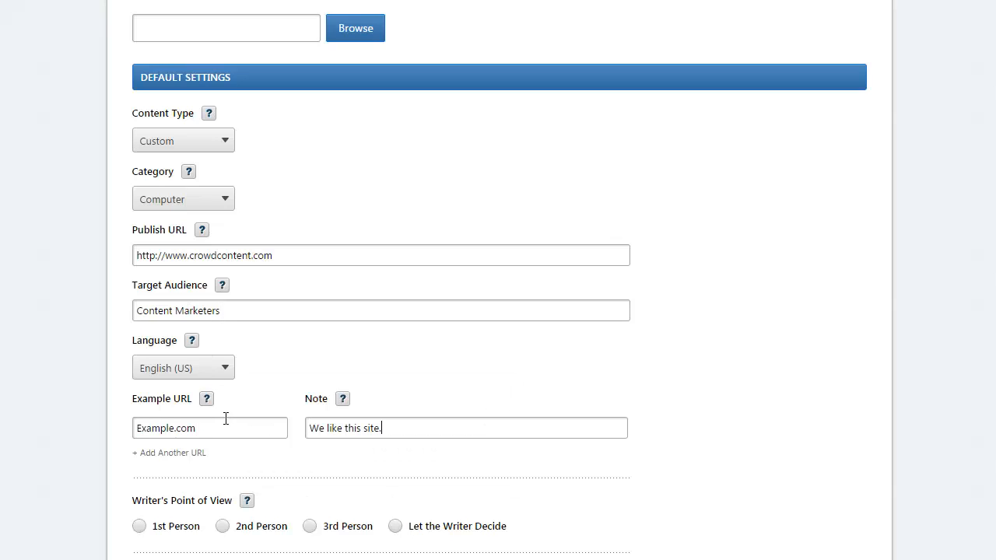
Choose 2nd person with a light-hearted, witty tone, then save the brief.
{"action": "scroll", "coordinate": [224, 419], "scroll_direction": "down", "scroll_amount": 4}
{"action": "left_click", "coordinate": [222, 193]}
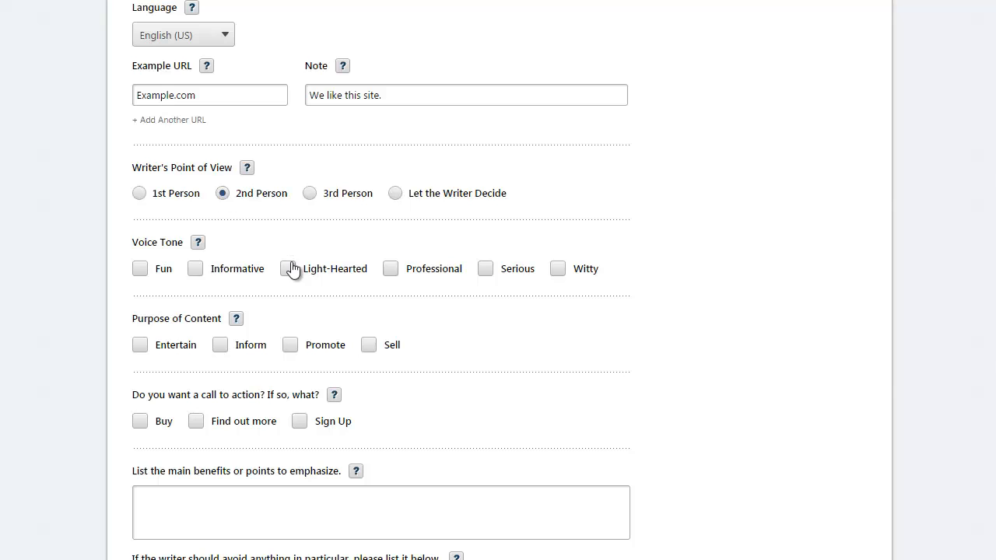
{"action": "left_click", "coordinate": [287, 269]}
{"action": "left_click", "coordinate": [558, 268]}
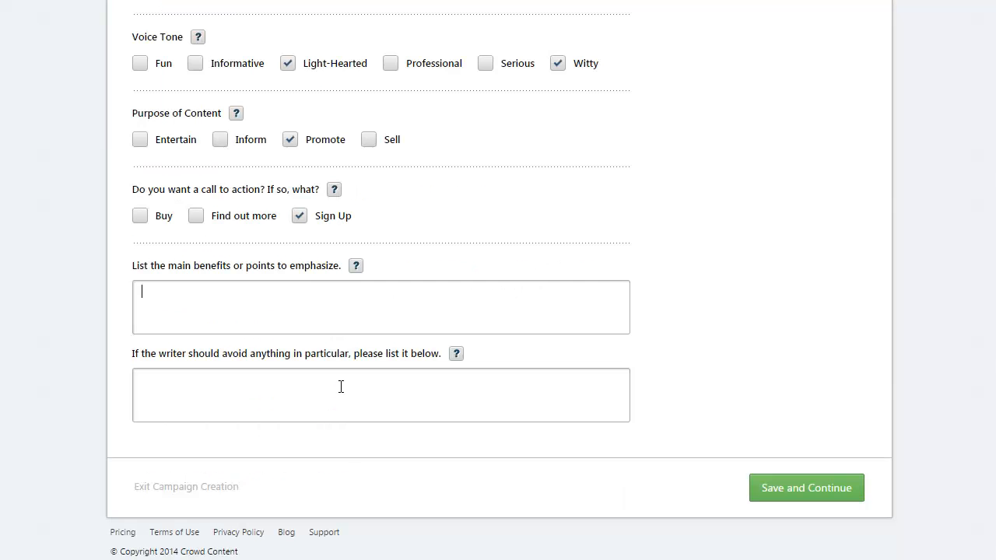
{"action": "left_click", "coordinate": [342, 387]}
{"action": "left_click", "coordinate": [794, 486]}
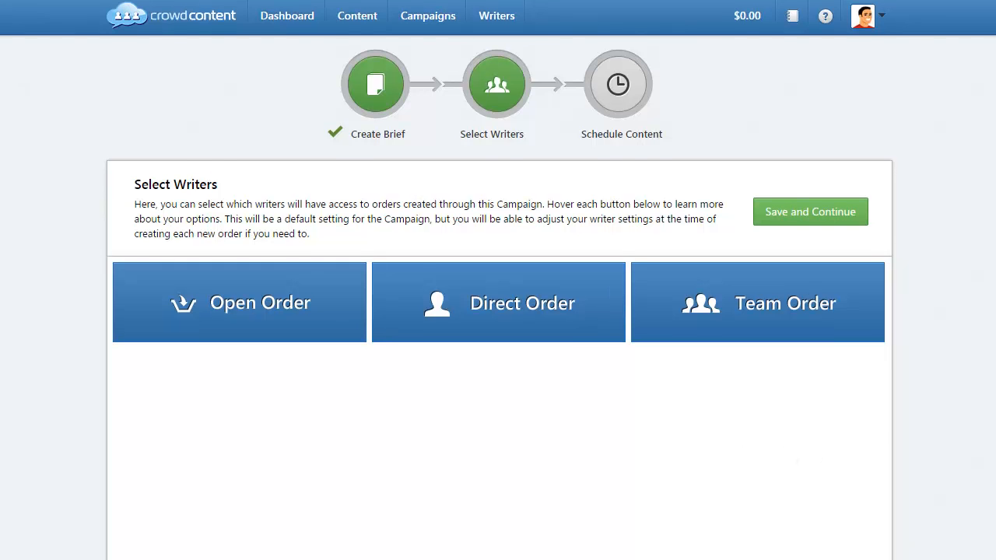
Restrict orders to the campaign team at 3-star Professional, 6.4 cents per word.
{"action": "scroll", "coordinate": [761, 306], "scroll_direction": "down", "scroll_amount": 2}
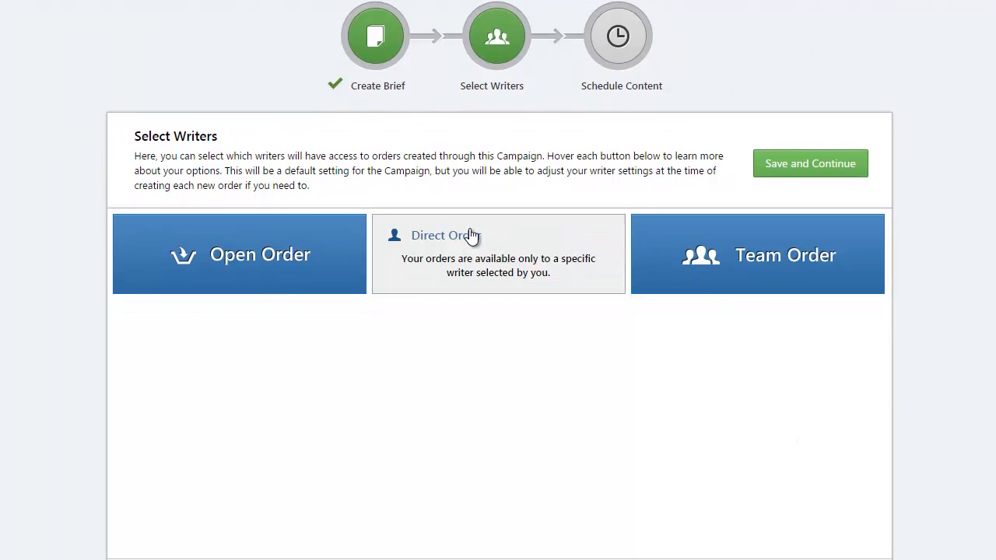
{"action": "mouse_move", "coordinate": [311, 259]}
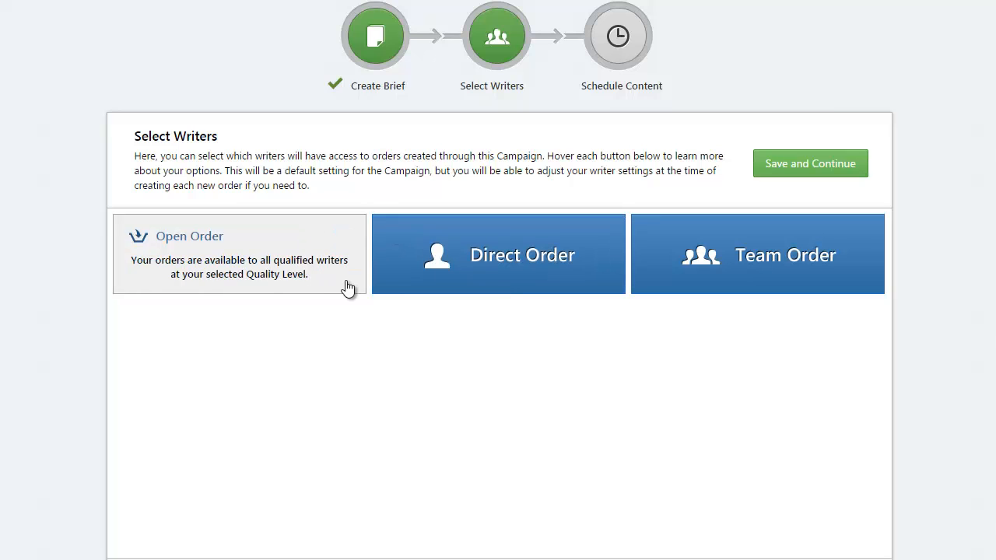
{"action": "mouse_move", "coordinate": [411, 290]}
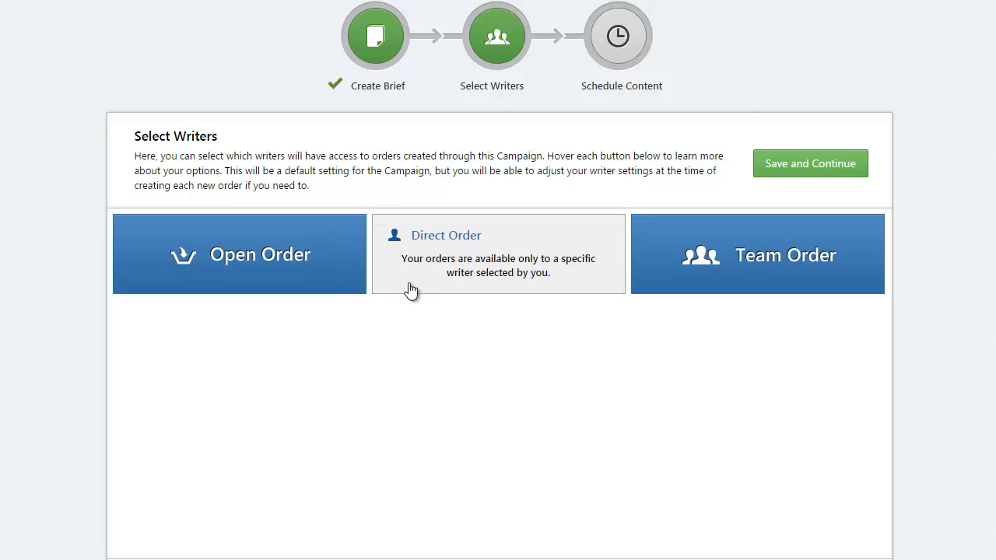
{"action": "left_click", "coordinate": [695, 286]}
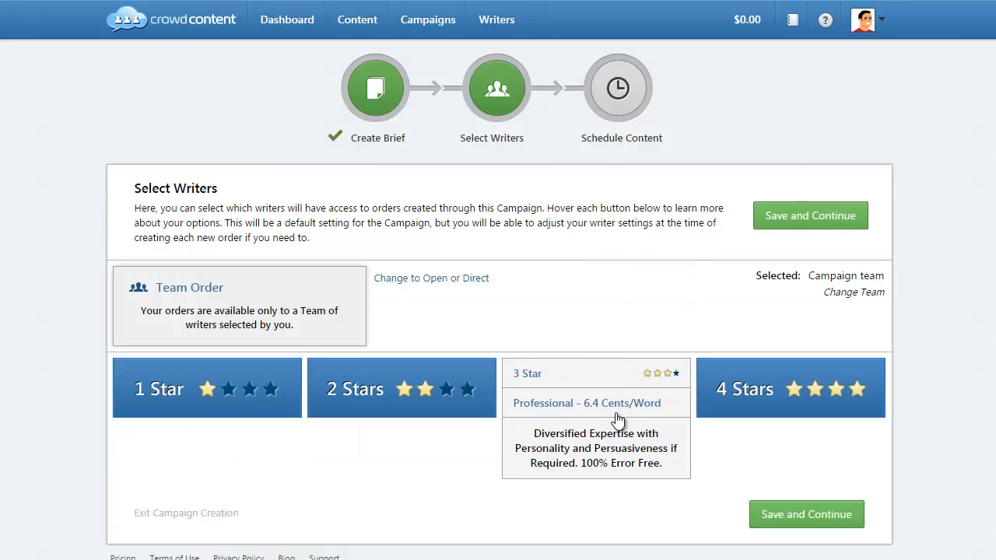
{"action": "left_click", "coordinate": [614, 410]}
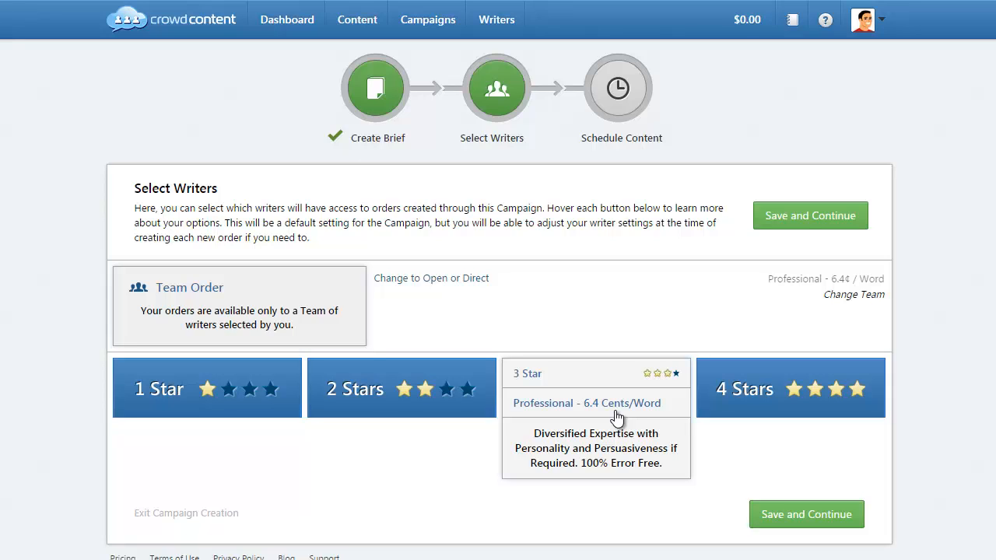
{"action": "left_click", "coordinate": [617, 418]}
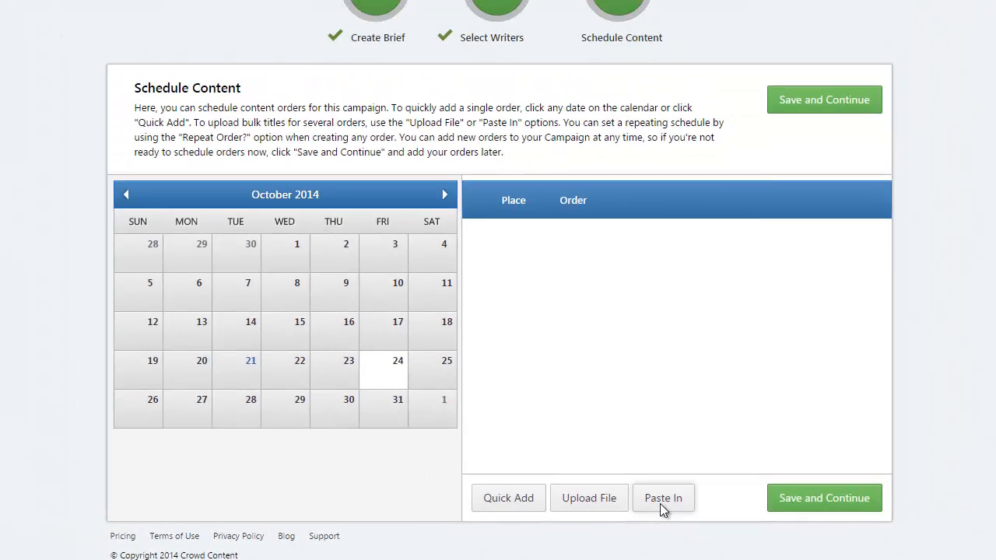
Paste three article titles and add them as a new order.
{"action": "left_click", "coordinate": [581, 465]}
{"action": "left_click", "coordinate": [309, 238]}
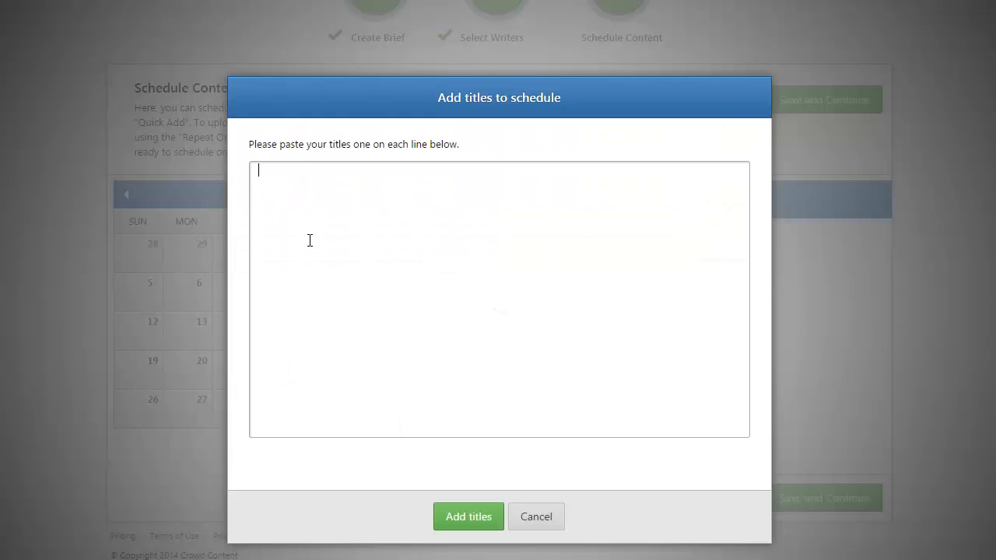
{"action": "type", "text": "Article Title 1 Article Title 2 Here's another title: Number 3"}
{"action": "left_click", "coordinate": [487, 520]}
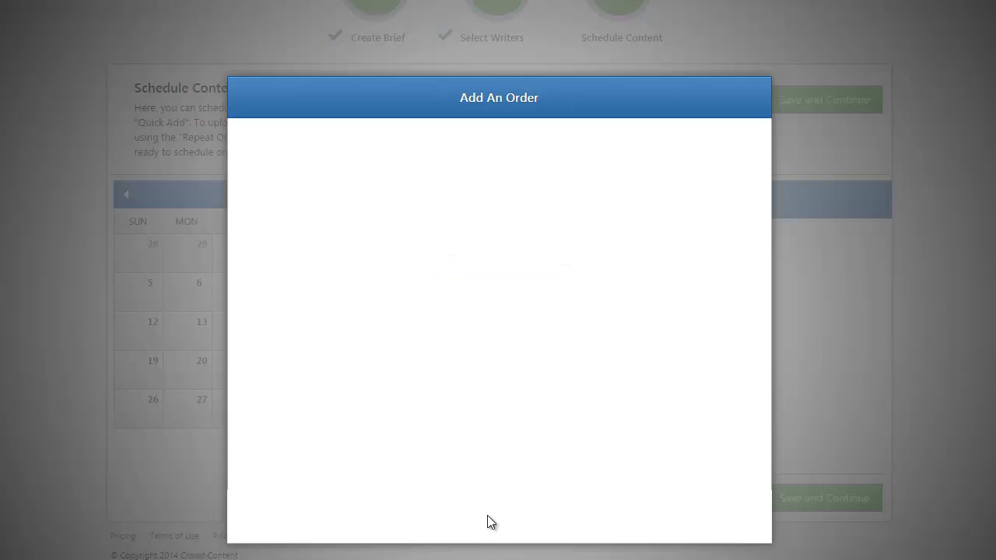
{"action": "left_click", "coordinate": [476, 514]}
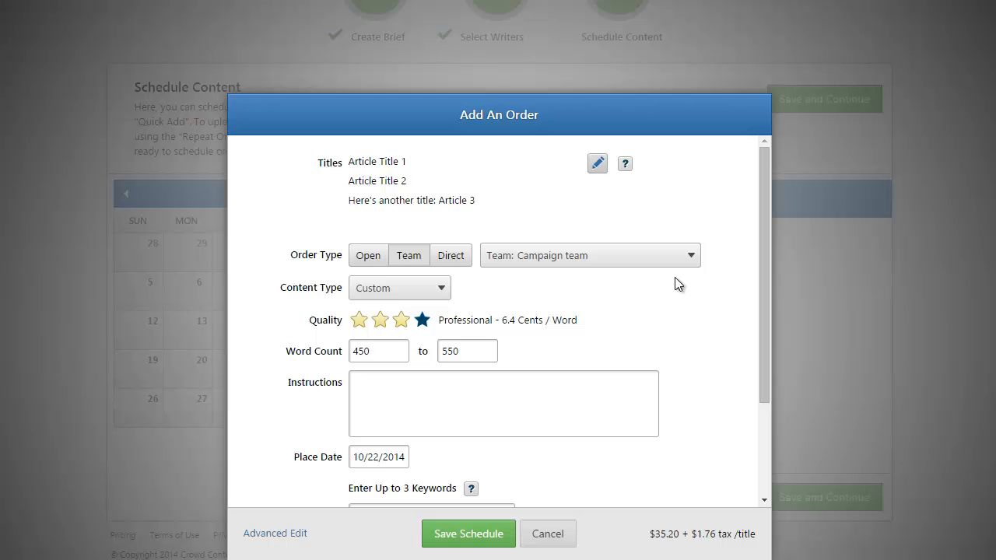
Replace the order instructions with 'In here'.
{"action": "left_click", "coordinate": [547, 422]}
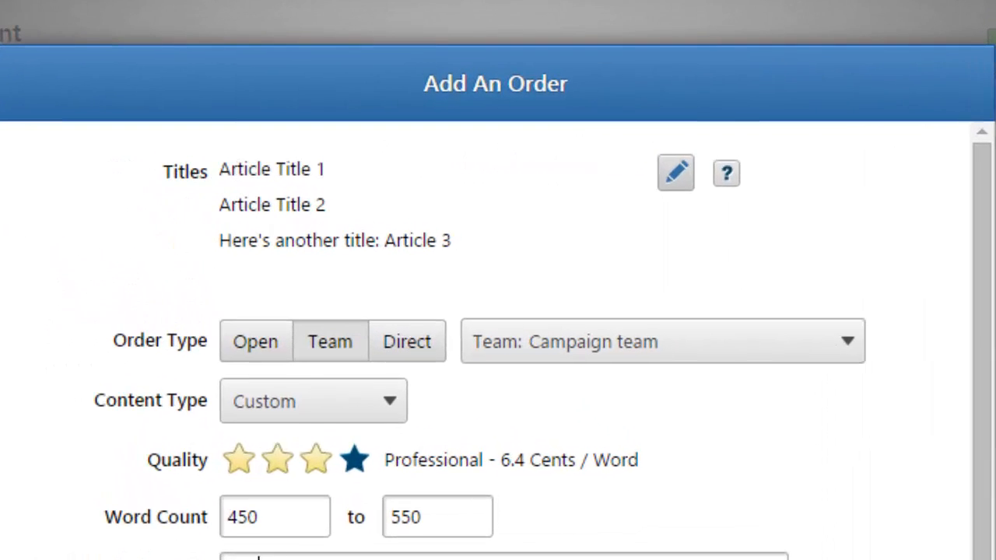
{"action": "key", "text": "ctrl+a"}
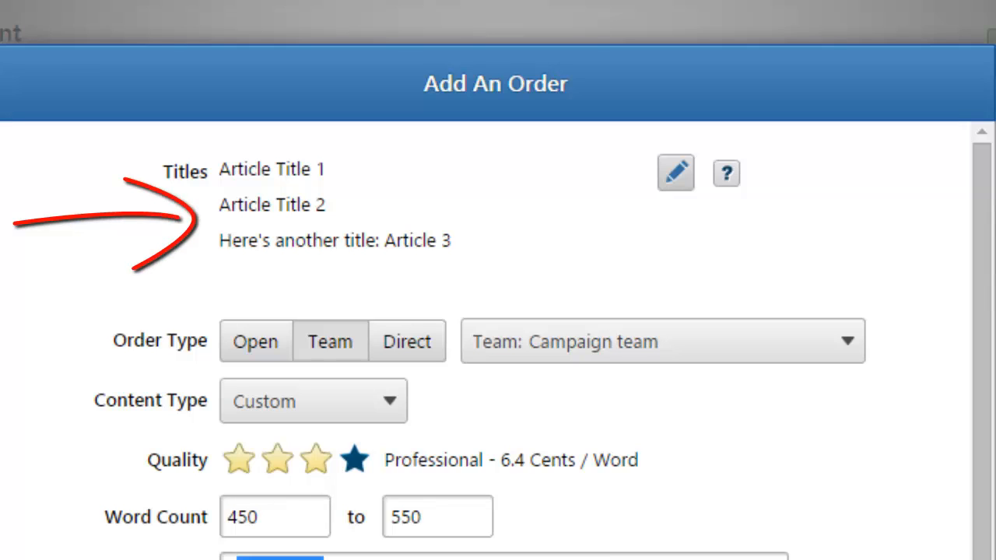
{"action": "type", "text": "In here"}
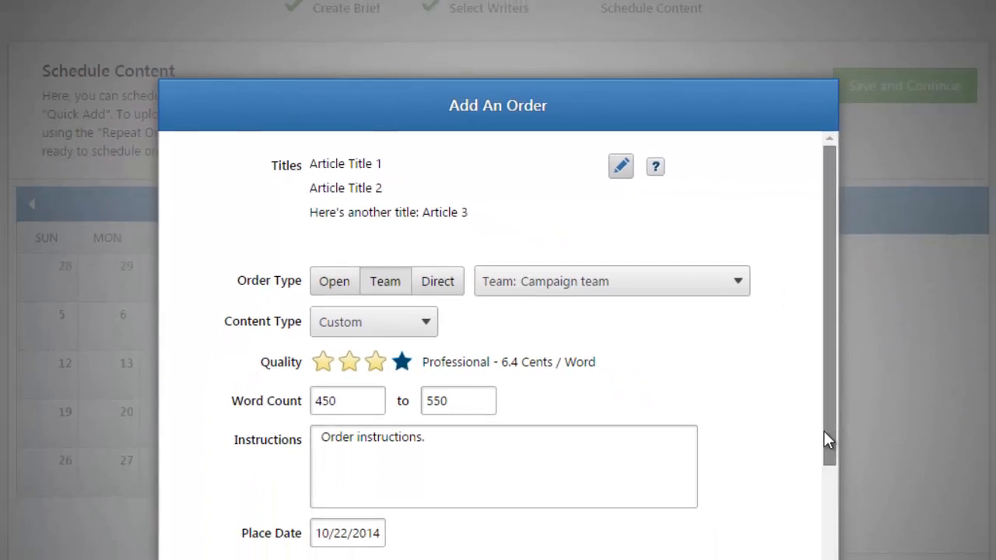
{"action": "left_click_drag", "start_coordinate": [766, 398], "coordinate": [779, 469]}
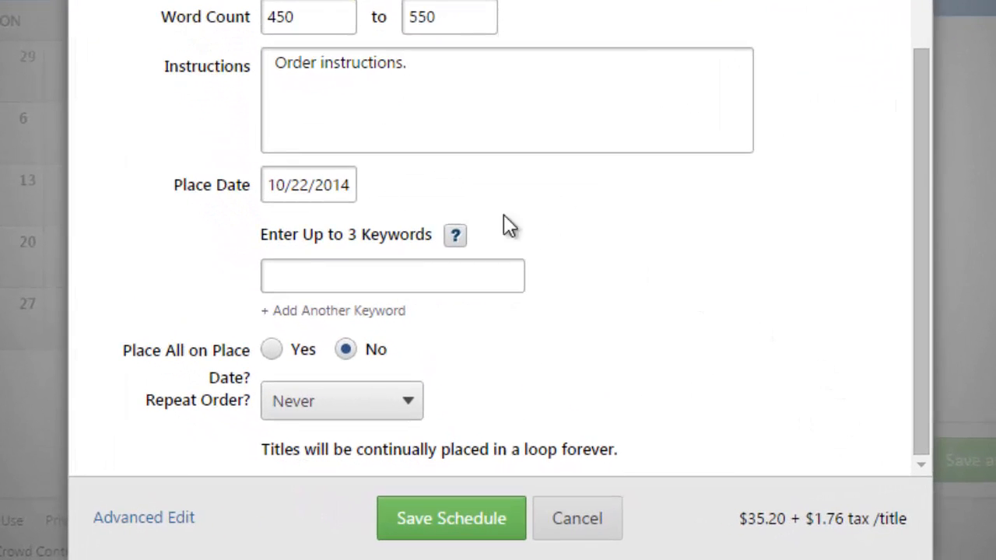
Move the place date to October 24, 2014.
{"action": "left_click", "coordinate": [335, 189]}
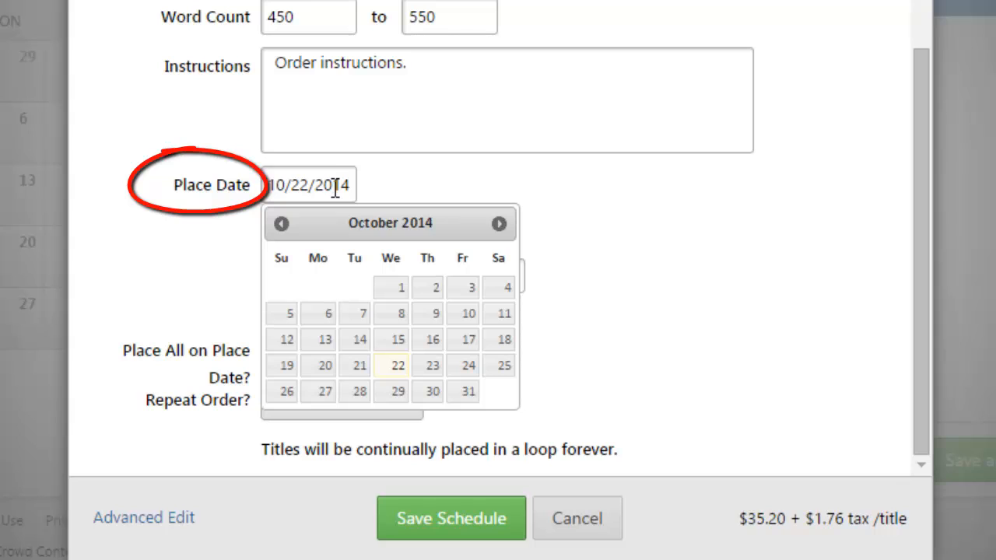
{"action": "left_click", "coordinate": [468, 365]}
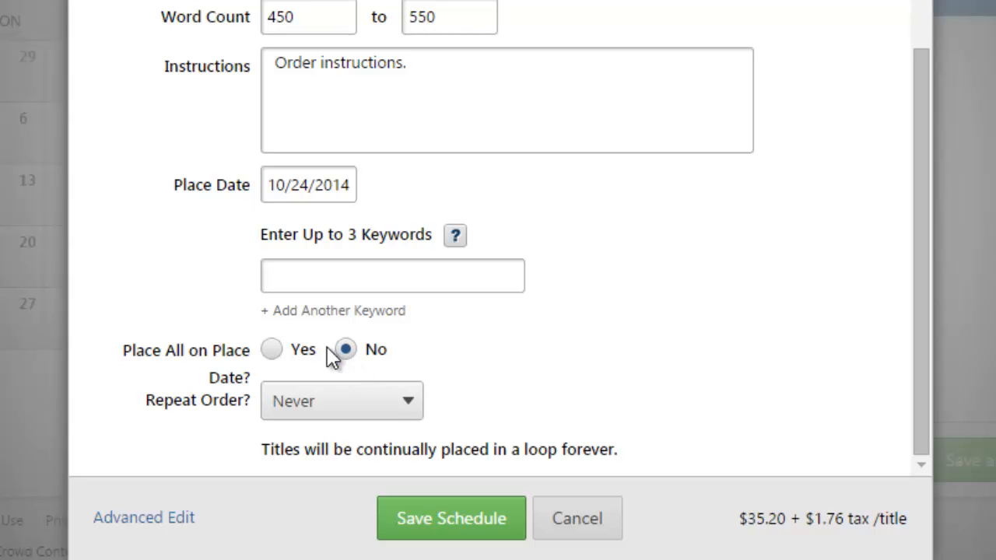
{"action": "left_click", "coordinate": [348, 400]}
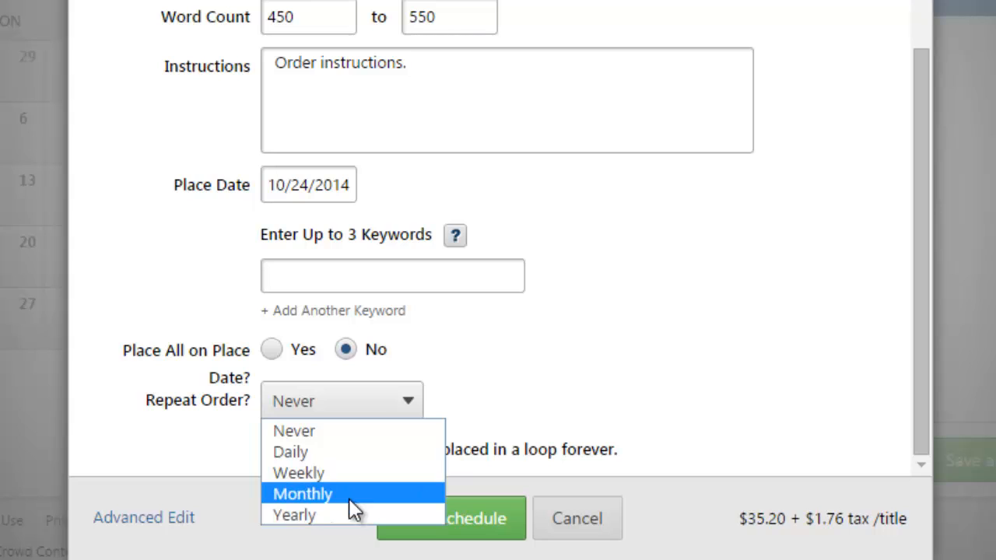
Repeat the order weekly on Fridays, ending after 3 titles, and save the schedule.
{"action": "left_click", "coordinate": [358, 478]}
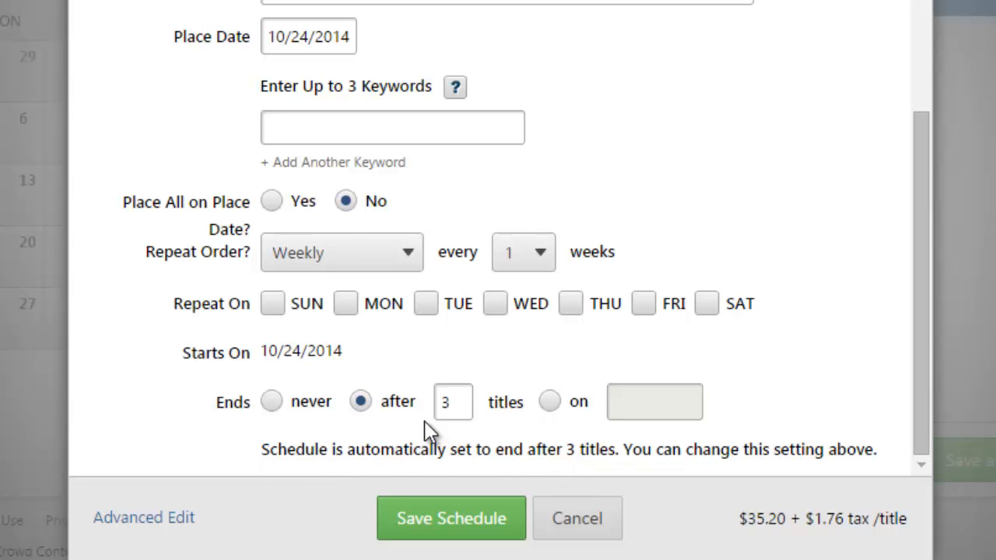
{"action": "left_click", "coordinate": [652, 305]}
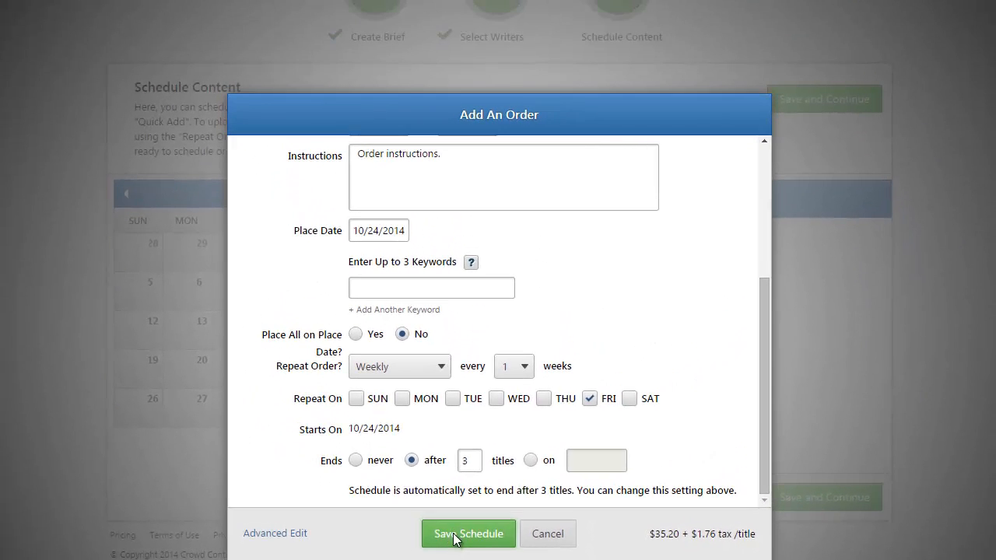
{"action": "left_click", "coordinate": [441, 529]}
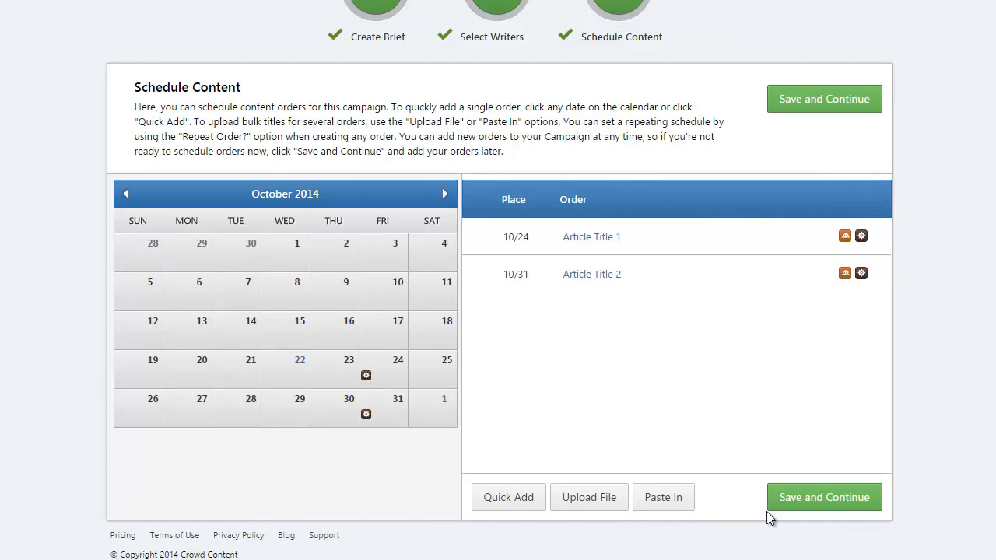
Activate the campaign immediately, then go to its Edit Schedule page.
{"action": "left_click", "coordinate": [797, 500]}
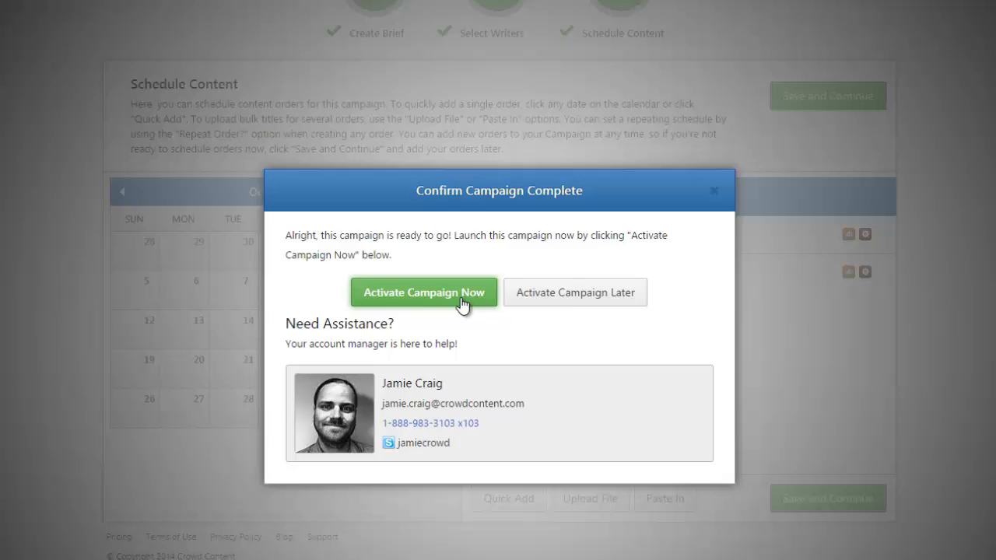
{"action": "left_click", "coordinate": [453, 273]}
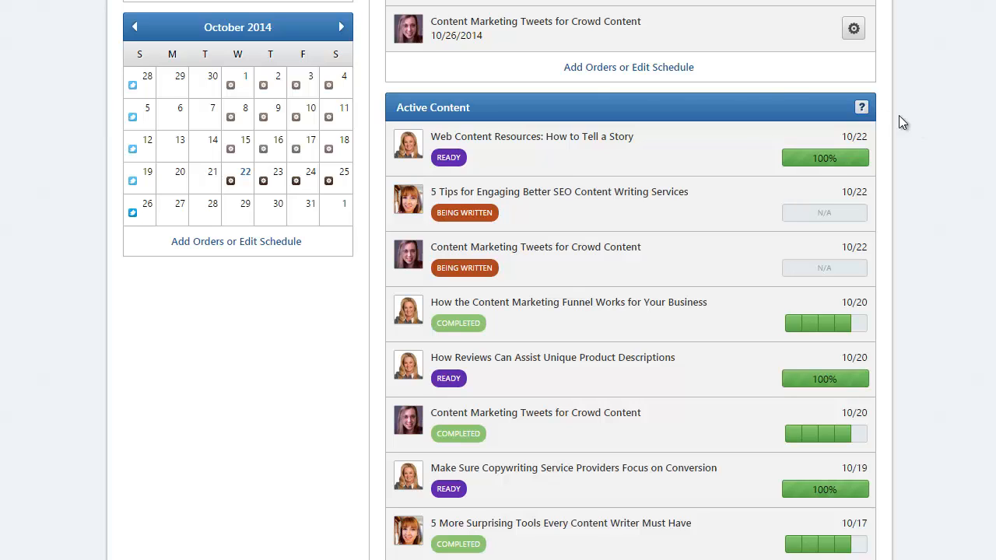
{"action": "left_click", "coordinate": [621, 69]}
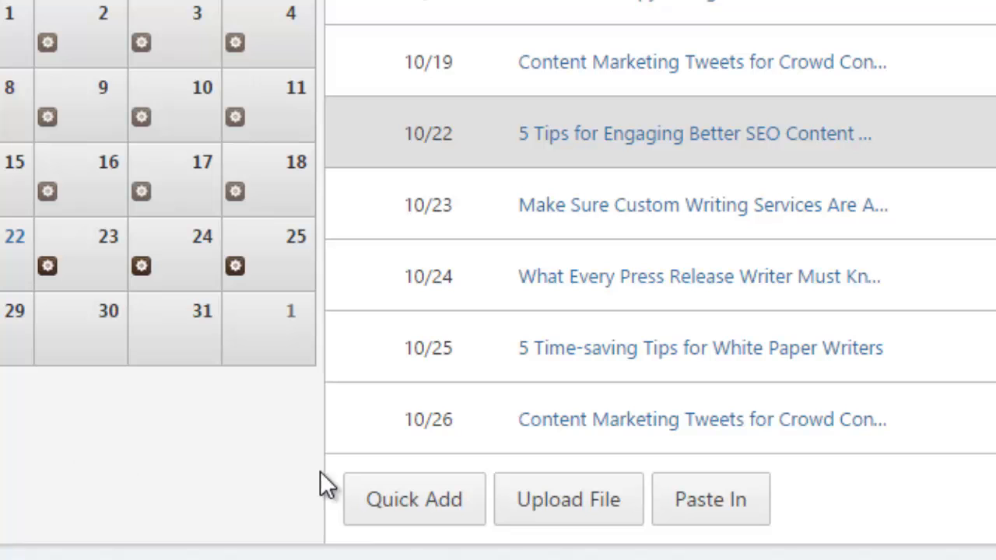
Quick-add 'Facebook posts for Crowd Content': Facebook Team, Facebook Posts, Professional, quantity 14, with instructions.
{"action": "left_click", "coordinate": [389, 504]}
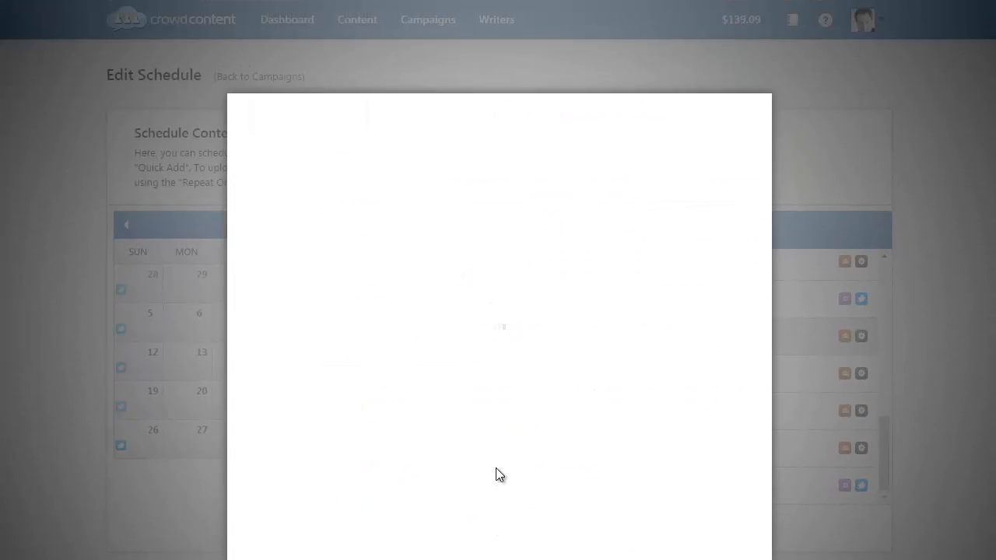
{"action": "left_click", "coordinate": [408, 165]}
{"action": "type", "text": "Facebo"}
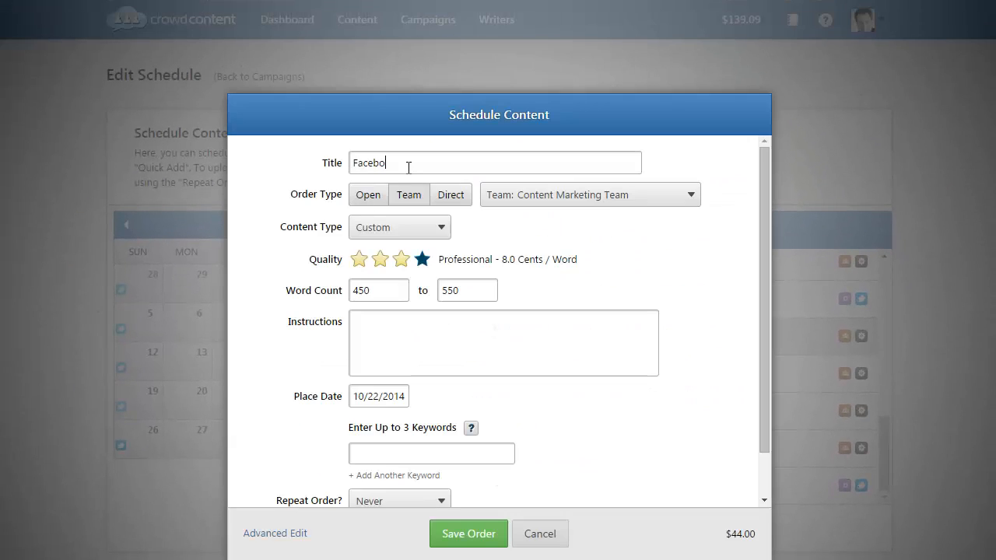
{"action": "type", "text": "ok posts for Crowd Content"}
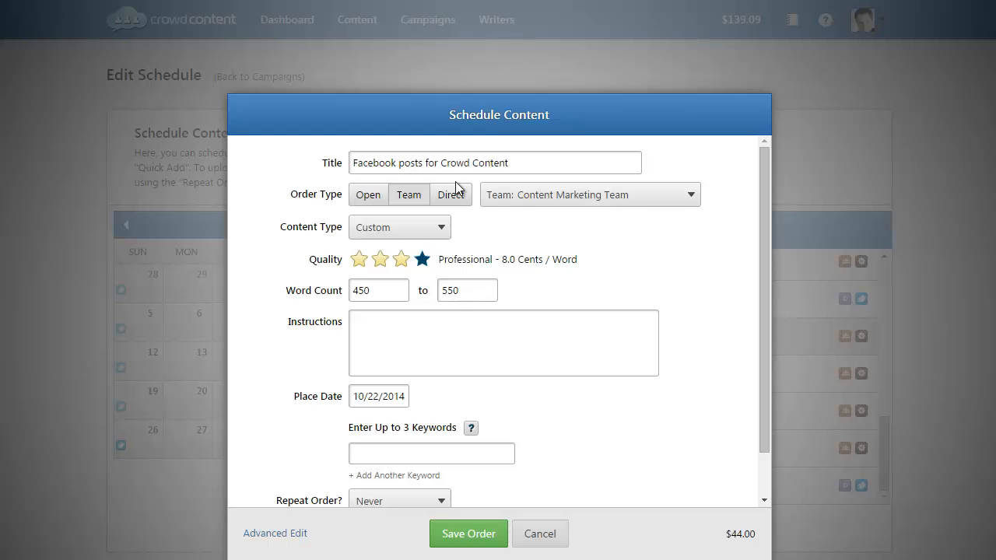
{"action": "left_click", "coordinate": [531, 199]}
{"action": "left_click", "coordinate": [515, 327]}
{"action": "left_click", "coordinate": [390, 228]}
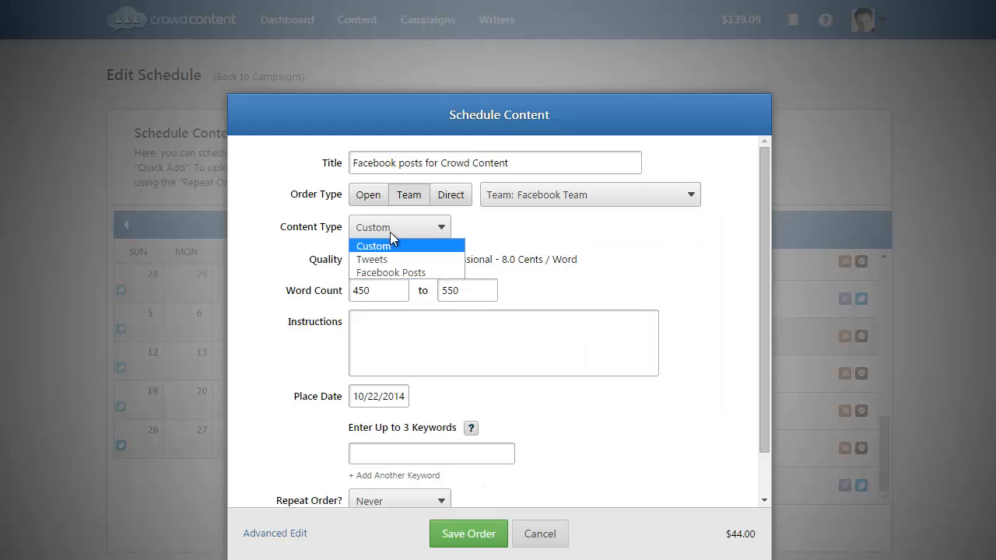
{"action": "left_click", "coordinate": [385, 272]}
{"action": "left_click", "coordinate": [384, 260]}
{"action": "left_click", "coordinate": [387, 284]}
{"action": "key", "text": "Tab"}
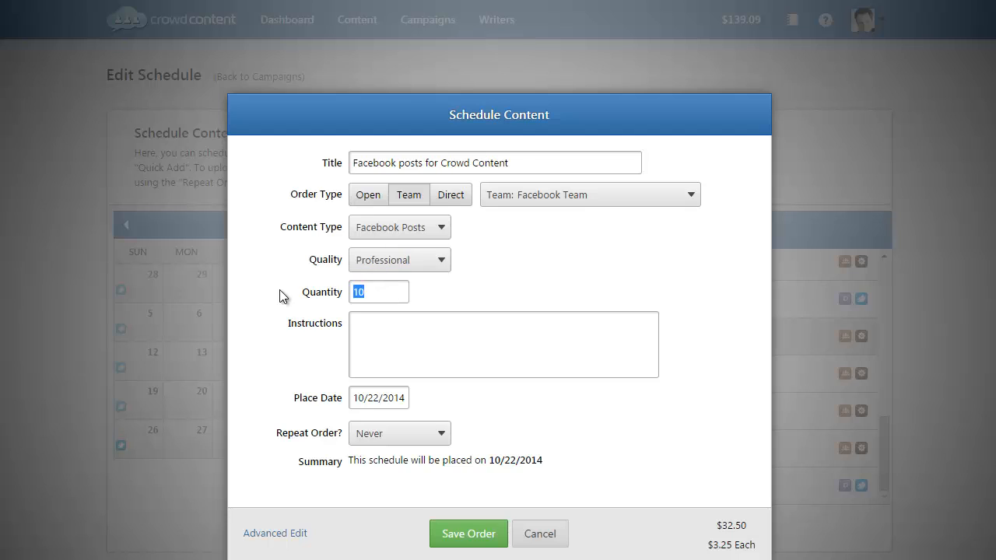
{"action": "type", "text": "14"}
{"action": "left_click", "coordinate": [407, 340]}
{"action": "type", "text": "Please write us some Facebook posts."}
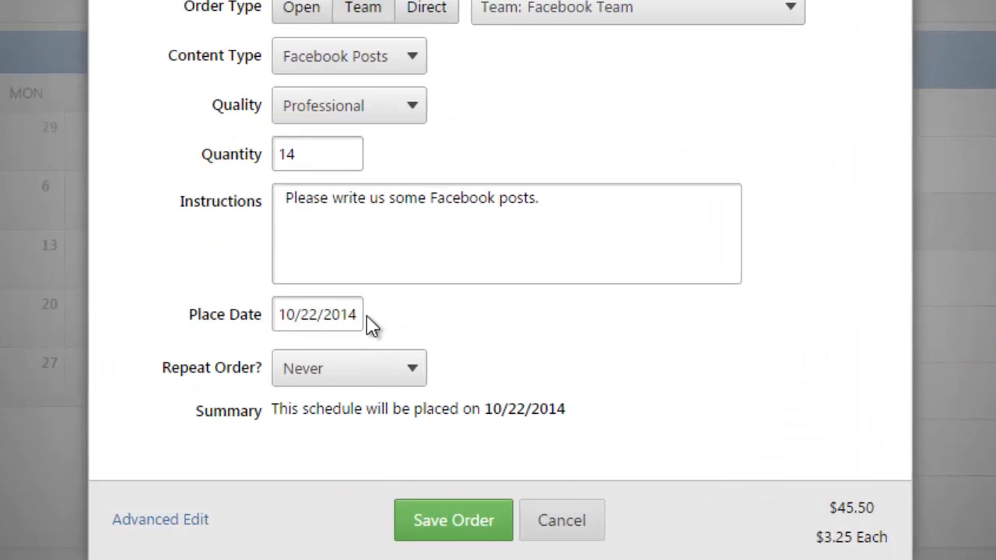
Start it on 10/26/2014 repeating weekly on Sundays, and save the order.
{"action": "left_click", "coordinate": [340, 314]}
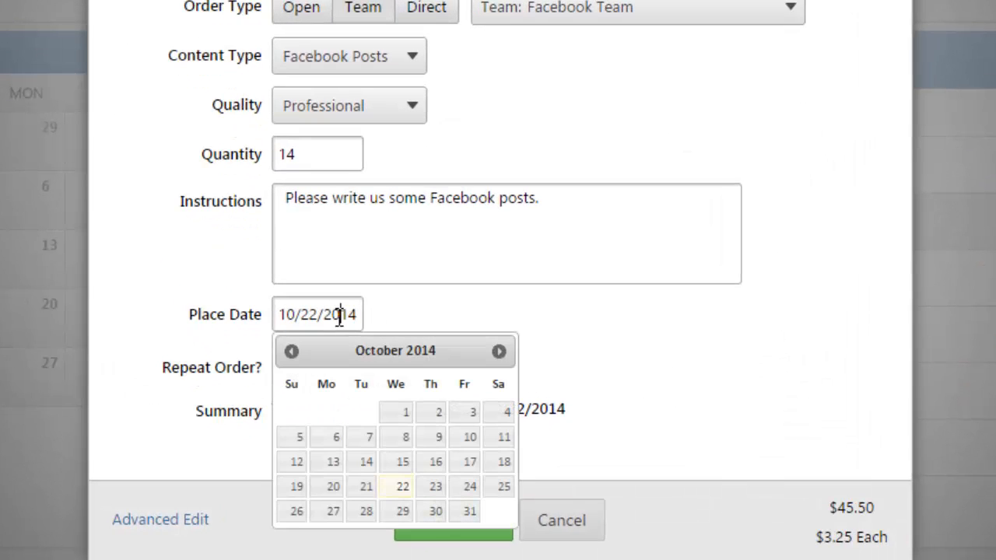
{"action": "left_click", "coordinate": [295, 512]}
{"action": "left_click", "coordinate": [354, 365]}
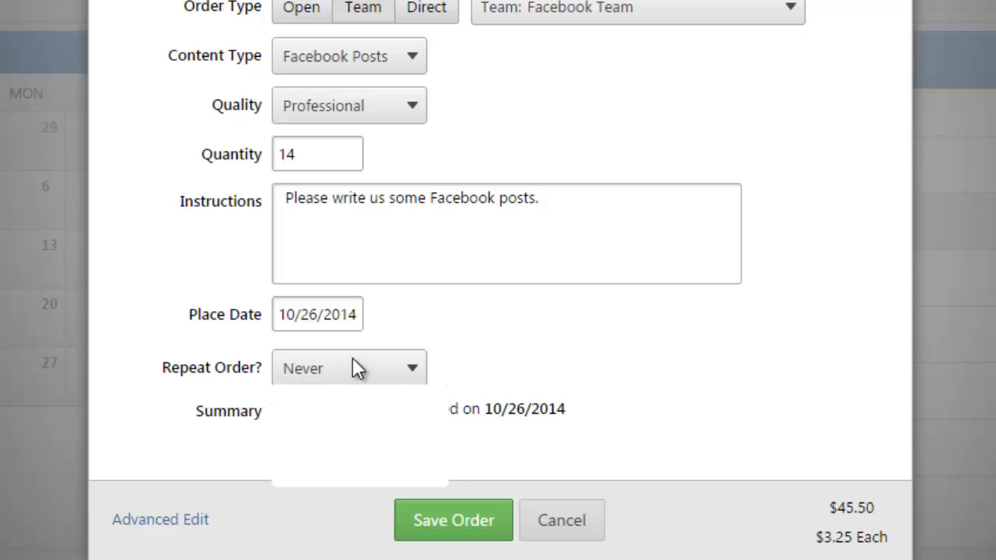
{"action": "left_click", "coordinate": [334, 436]}
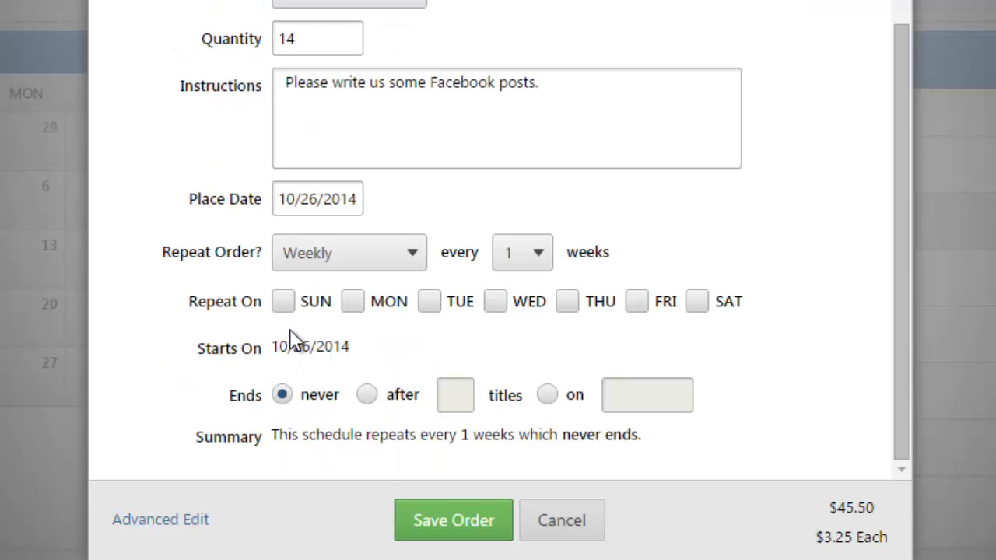
{"action": "left_click", "coordinate": [305, 310]}
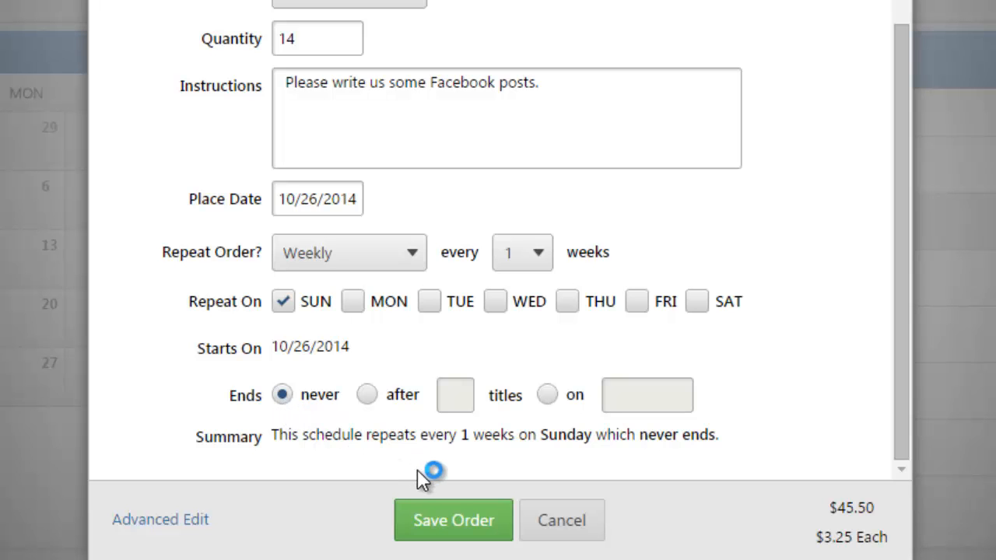
{"action": "left_click", "coordinate": [445, 523]}
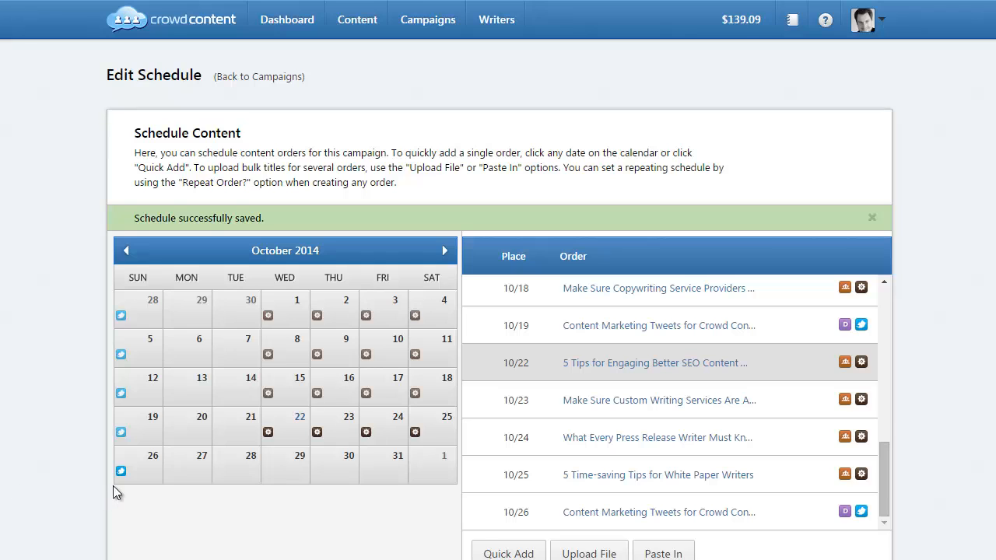
Check November's orders, return to October, and open the 10/26 Facebook posts order.
{"action": "left_click", "coordinate": [448, 251]}
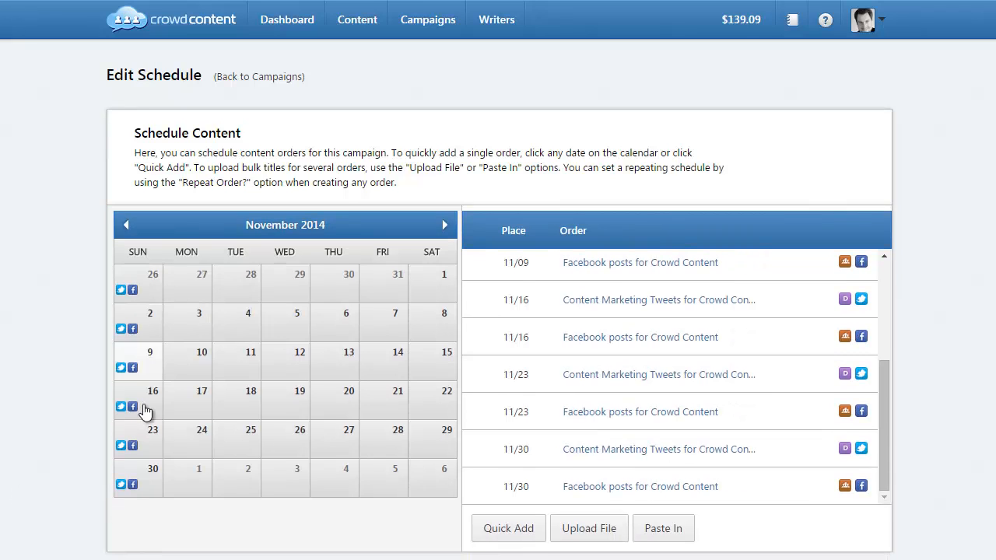
{"action": "left_click", "coordinate": [126, 227]}
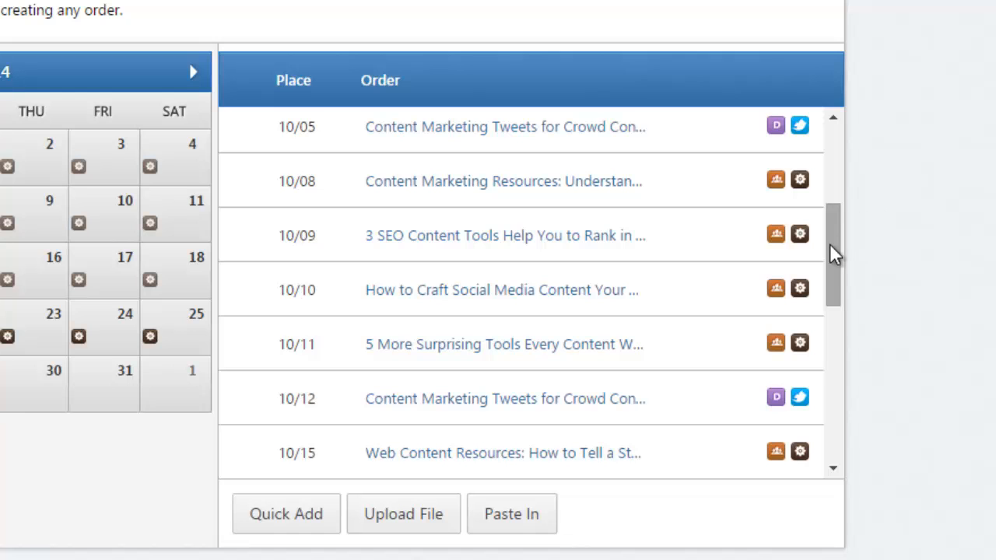
{"action": "left_click_drag", "start_coordinate": [829, 245], "coordinate": [863, 432]}
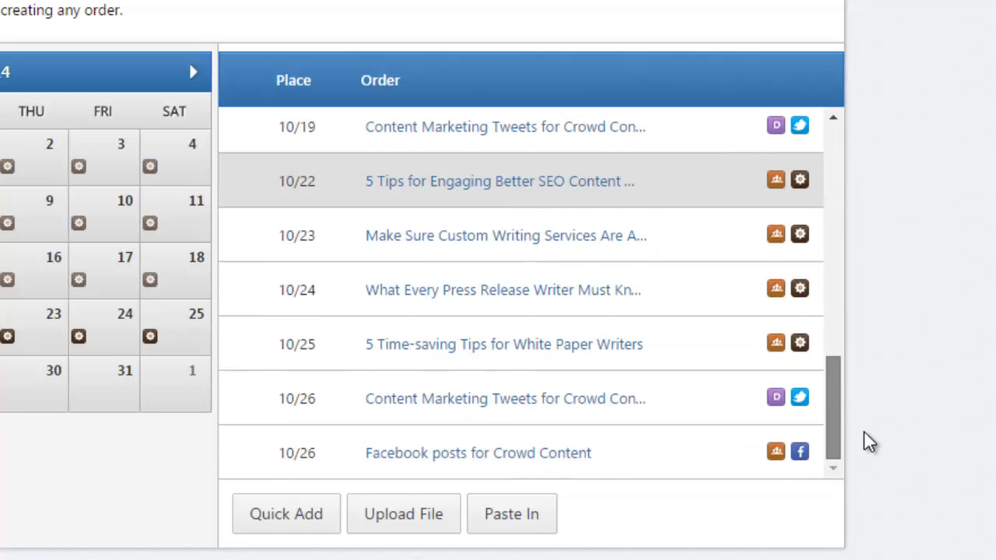
{"action": "left_click", "coordinate": [466, 454]}
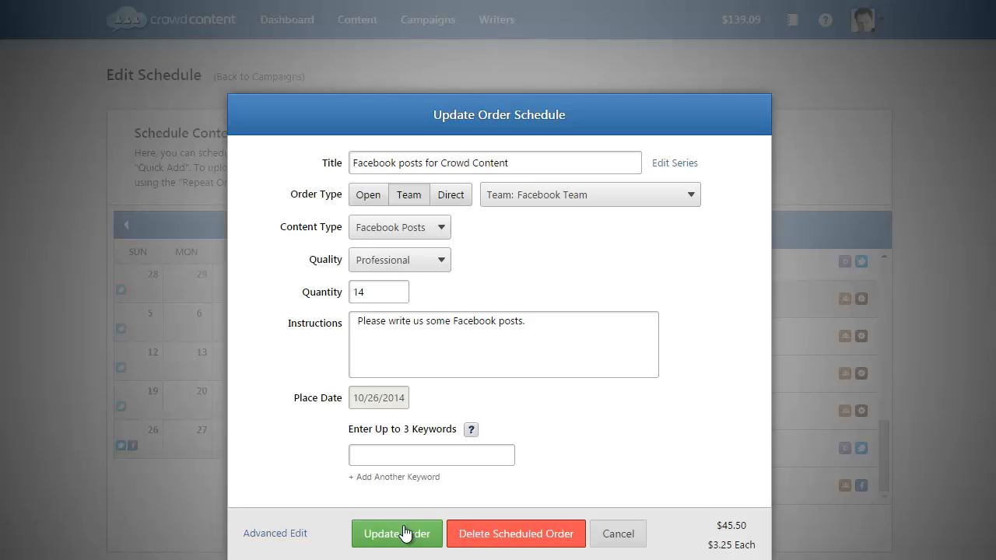
Delete all orders in the Facebook posts series, then review November's remaining tweets orders.
{"action": "left_click", "coordinate": [476, 534]}
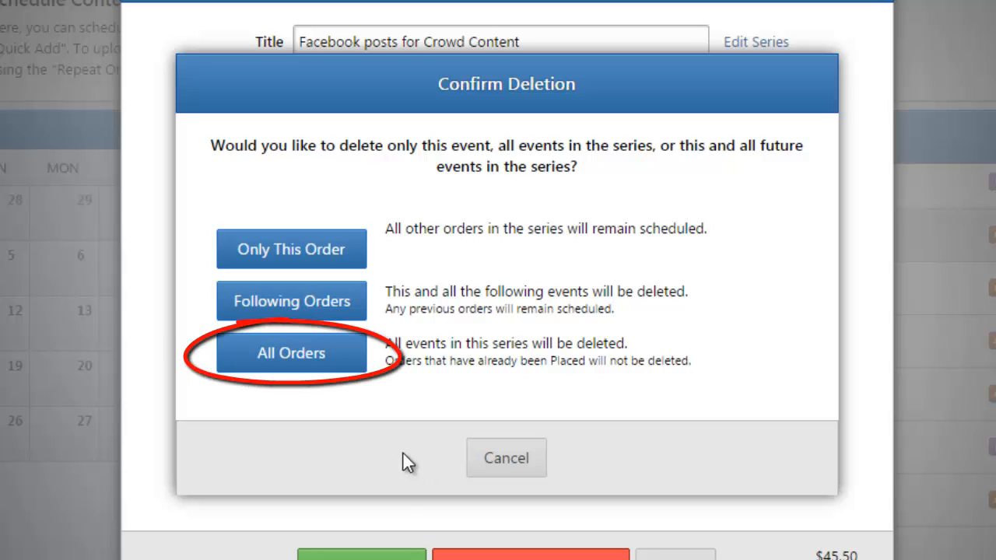
{"action": "left_click", "coordinate": [320, 360]}
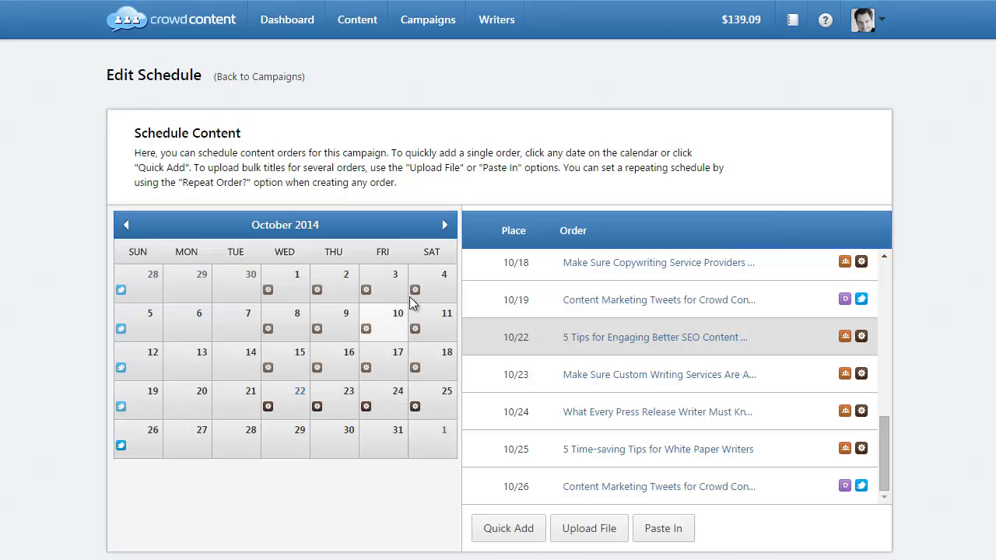
{"action": "left_click", "coordinate": [445, 226]}
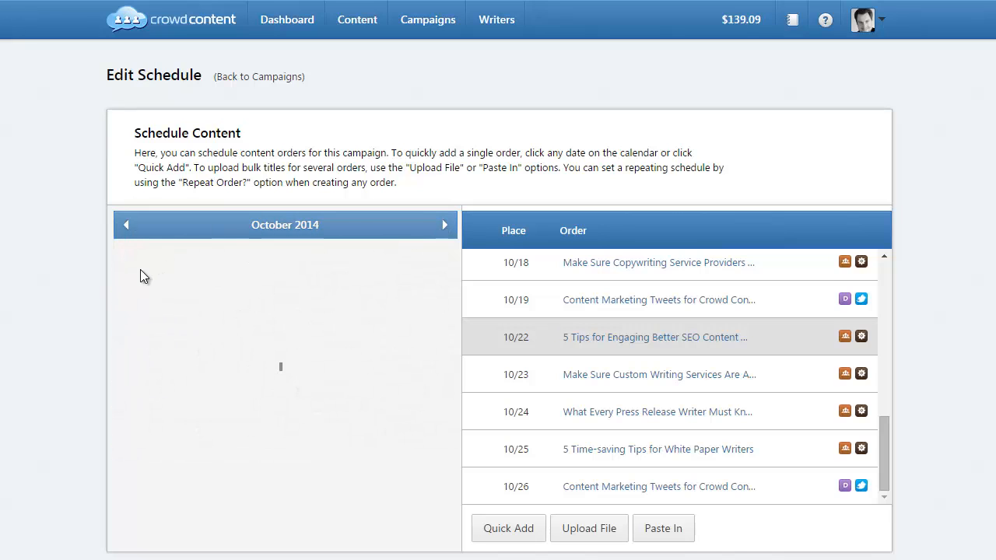